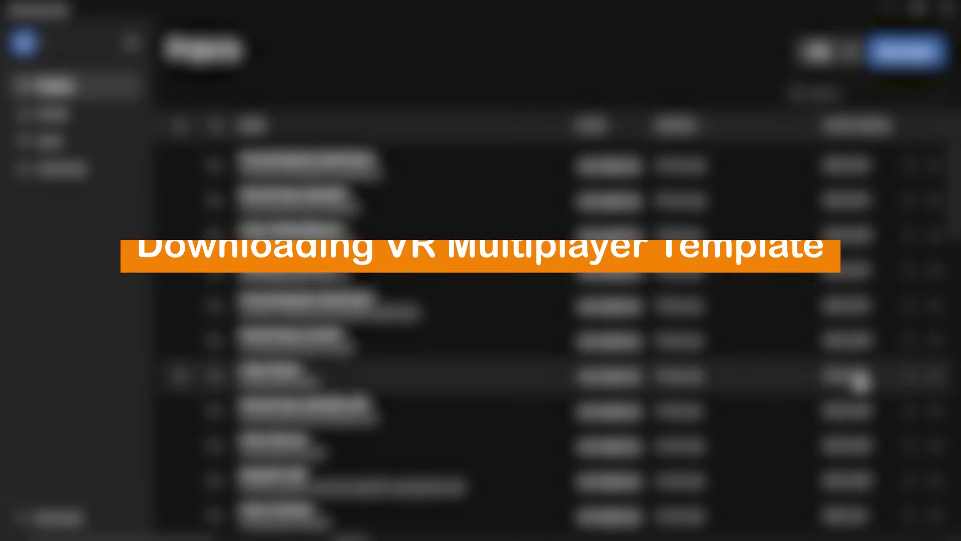
Start a new project and keep editor version 2022.3.28f1
click(909, 54)
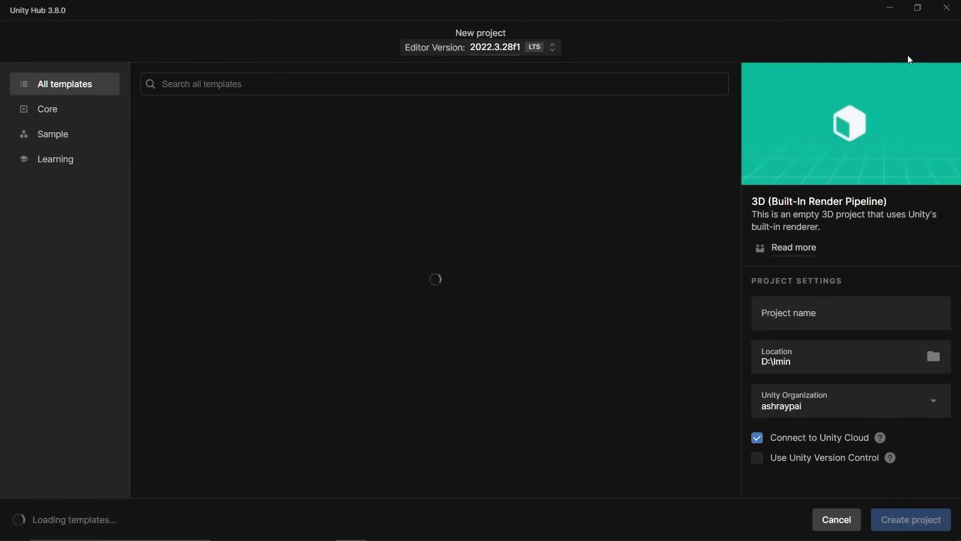
click(478, 51)
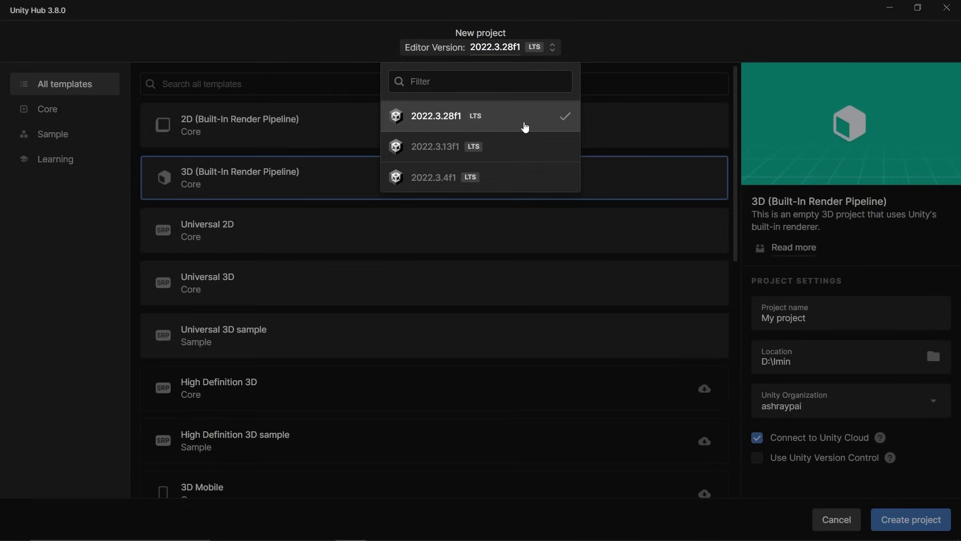
click(615, 38)
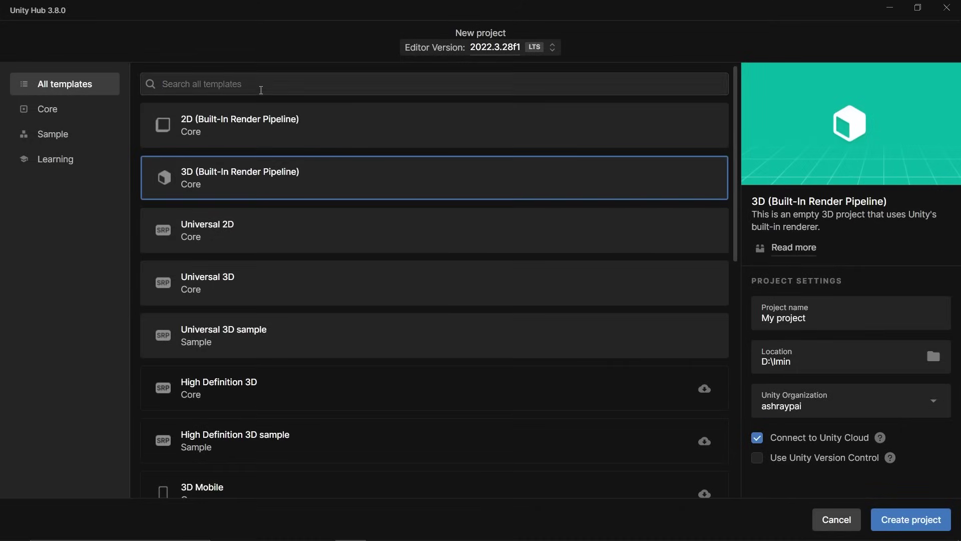
Search 'vr', download the VR Multiplayer template, and name the project VRDemo
click(261, 88)
text(vr)
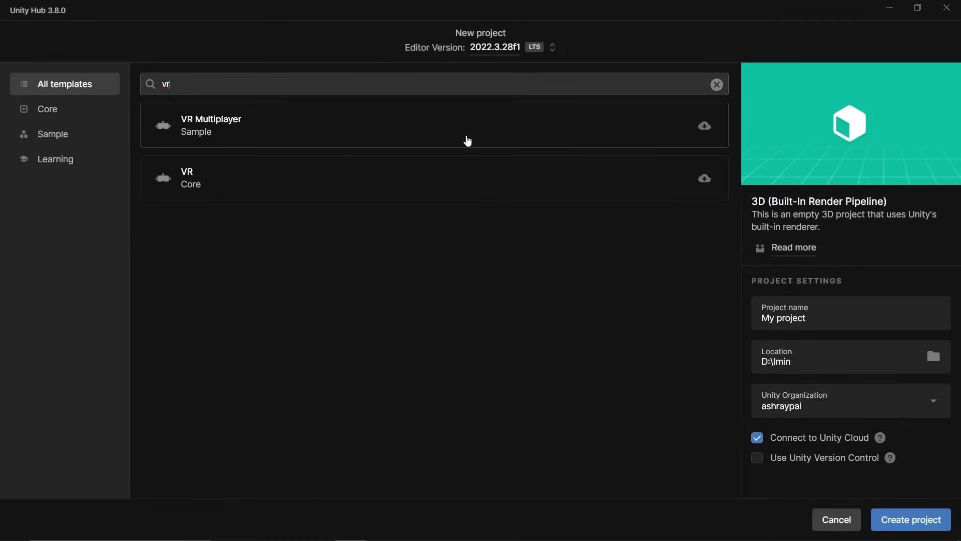
click(593, 135)
click(871, 303)
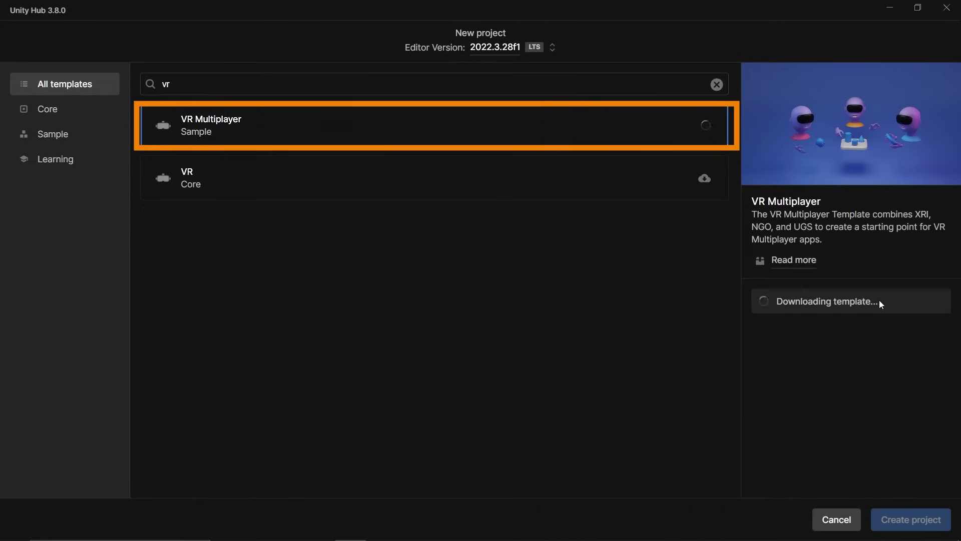
click(794, 260)
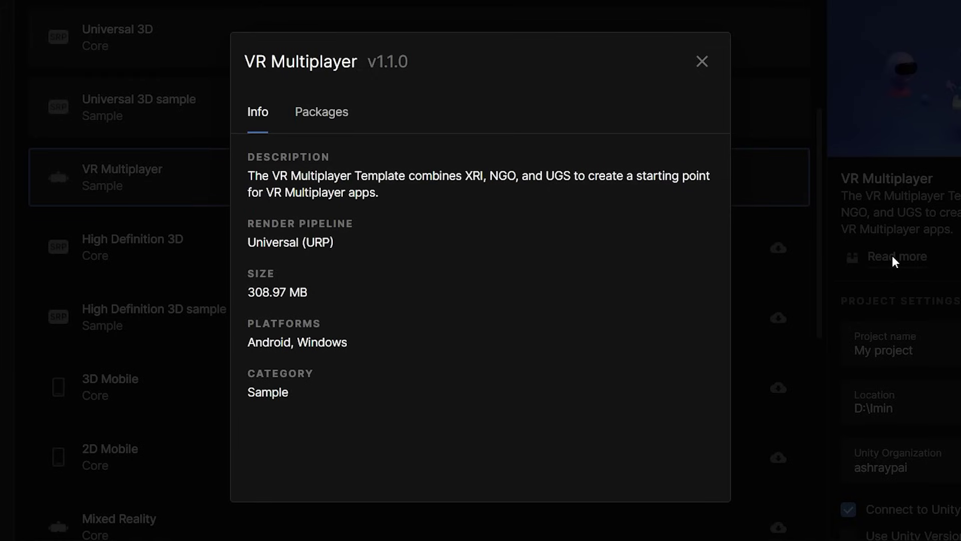
click(892, 256)
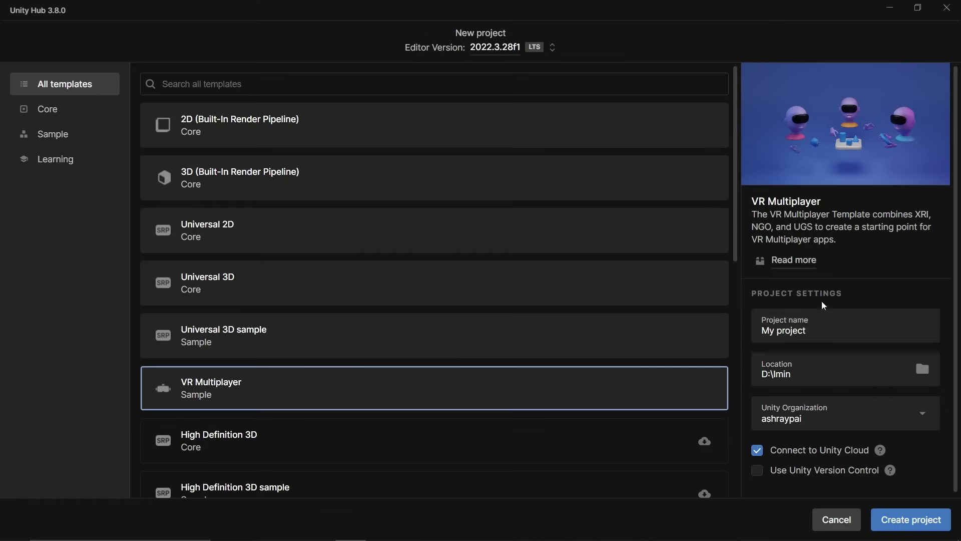
click(850, 341)
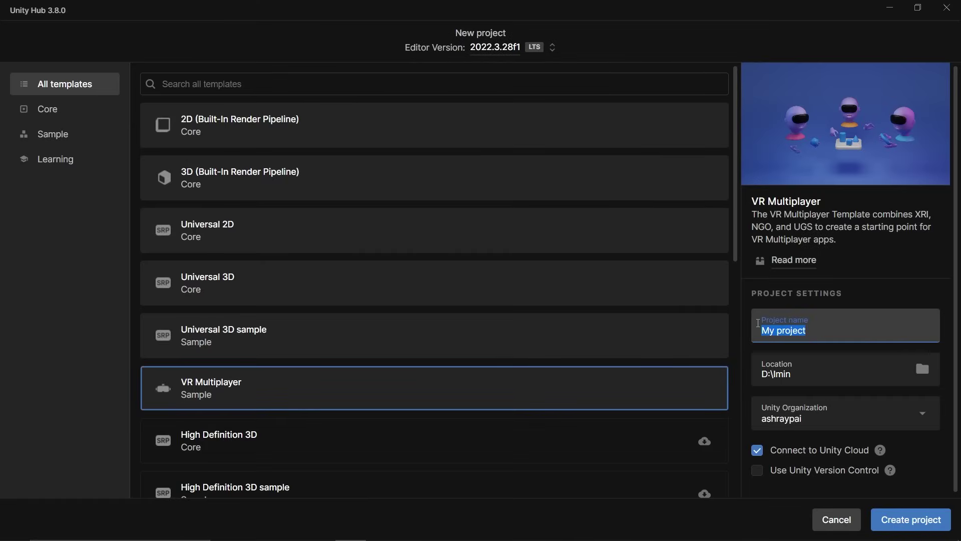
text(VRDemo)
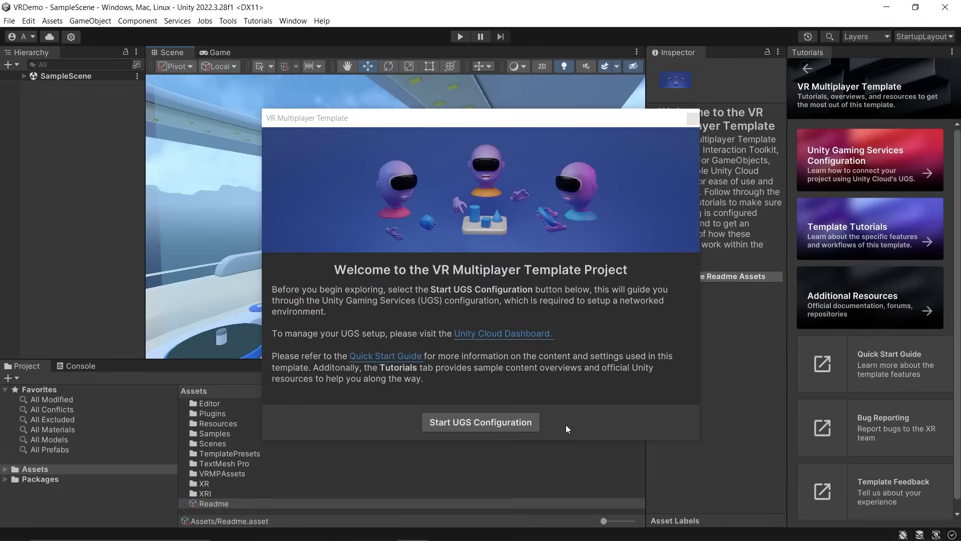
Work through the Unity Cloud setup, checking the Services and Vivox settings, to the final step
click(521, 422)
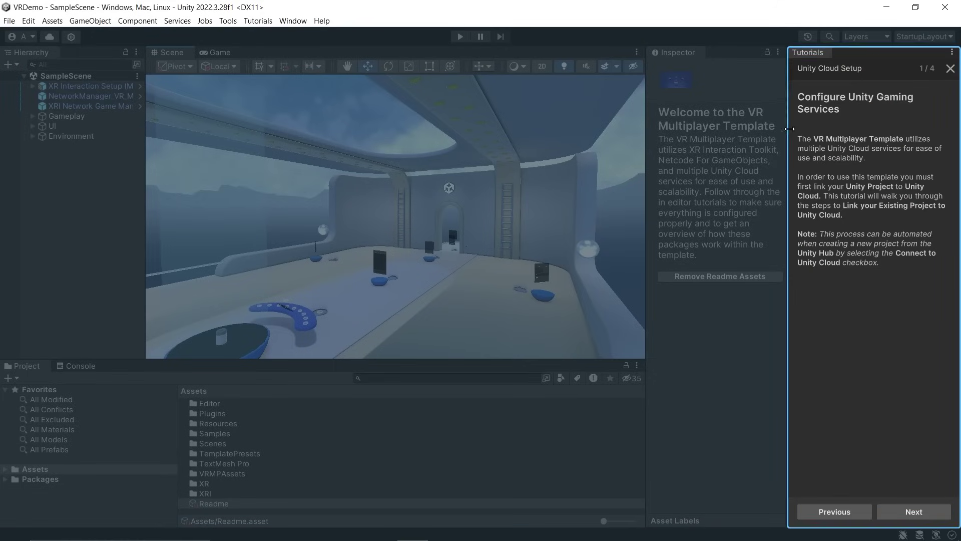
click(921, 514)
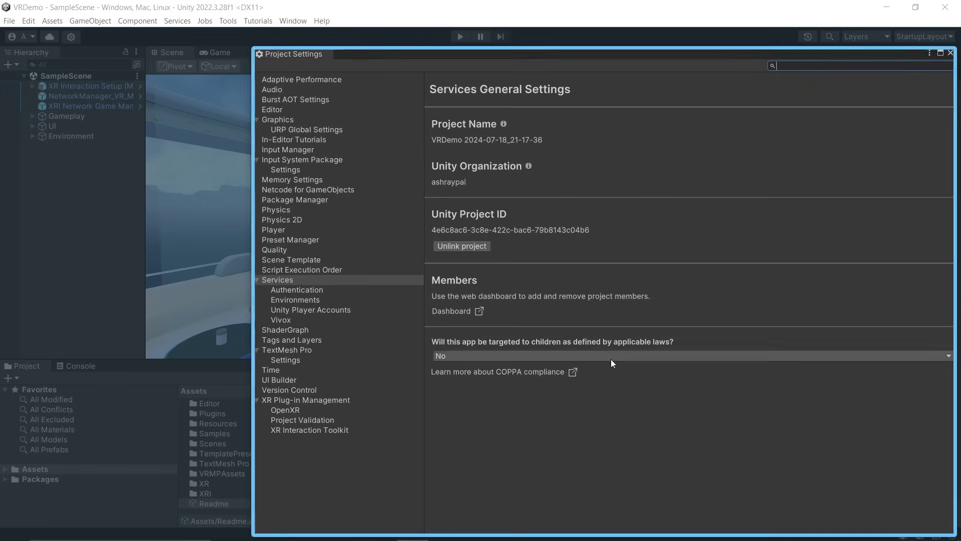
click(951, 52)
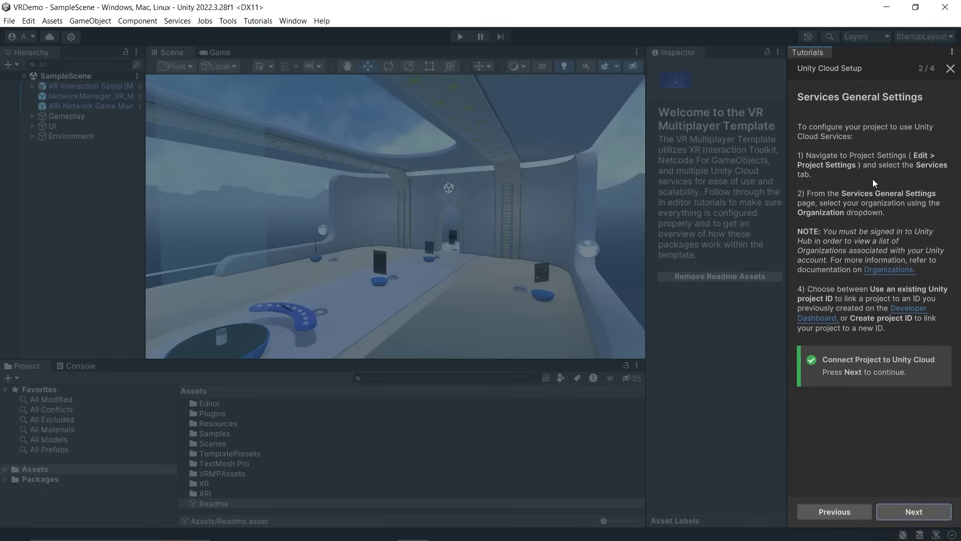
click(922, 509)
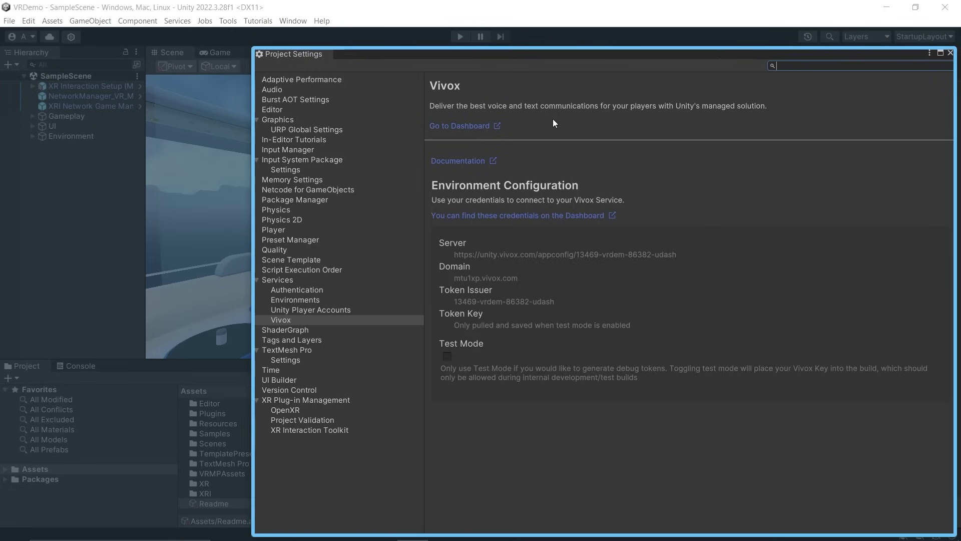
click(951, 53)
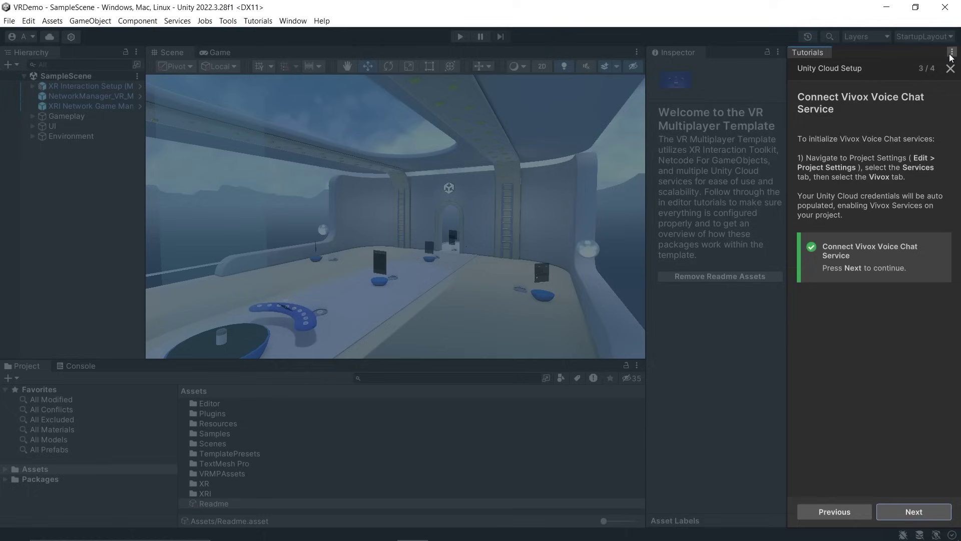
click(904, 506)
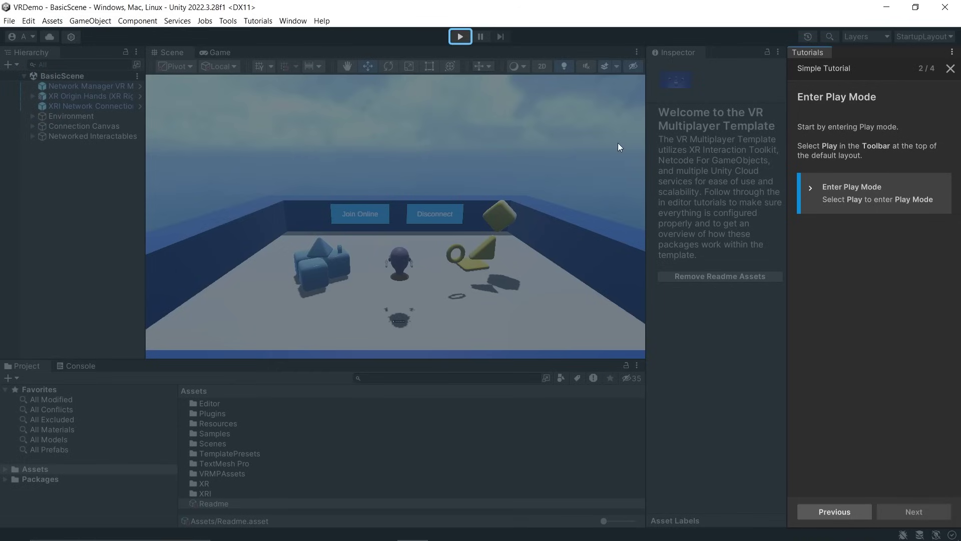
Run BasicScene in play mode and use Join Online to connect
click(461, 37)
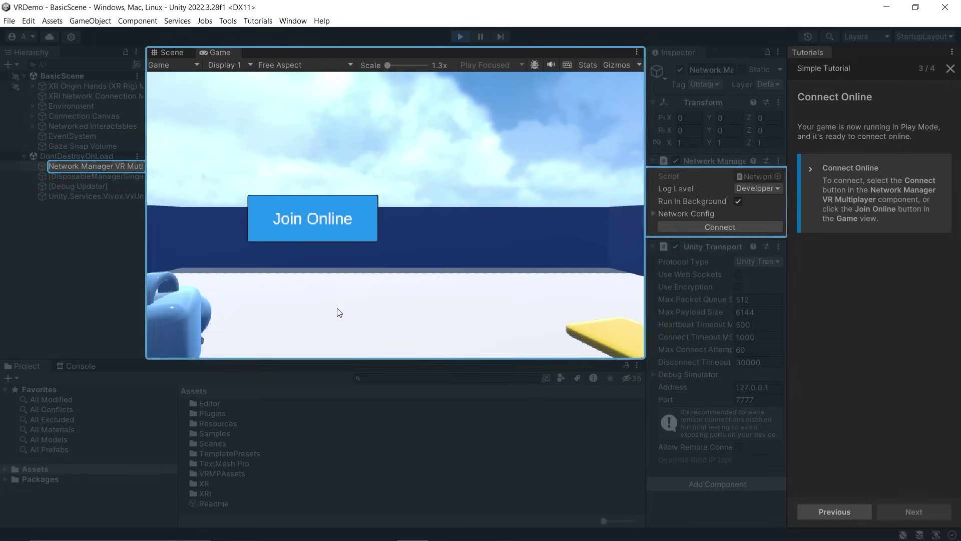
click(326, 220)
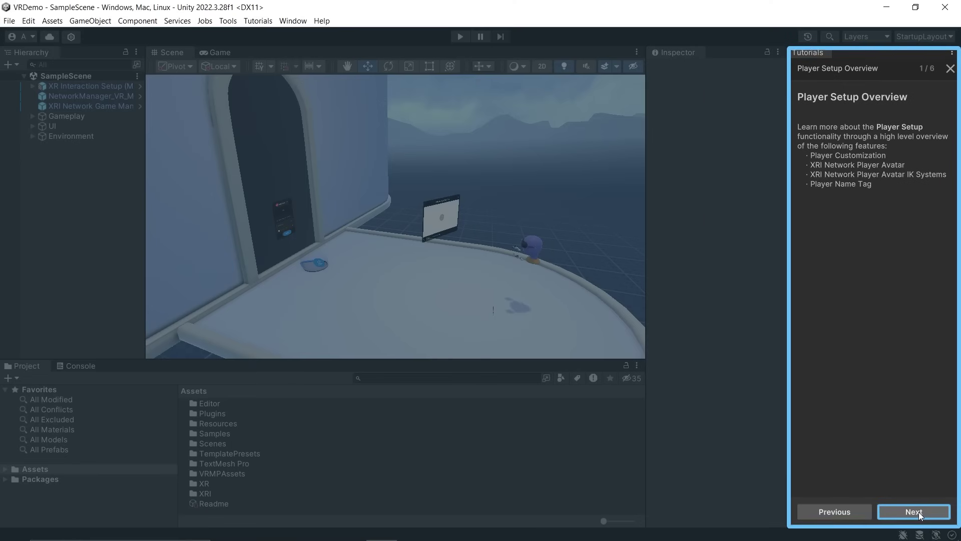
Advance the Player Setup tutorial to step 2 of 6, Player Customization
click(918, 512)
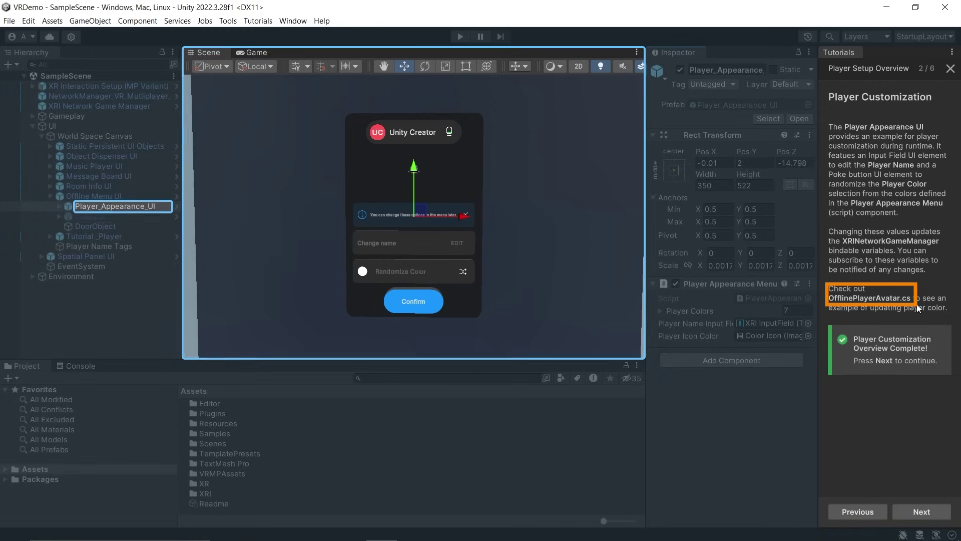
Open the XRI_Network_Player_Avatar prefab and inspect its Avatar_Head, Head, hand, and root objects
click(897, 298)
click(921, 511)
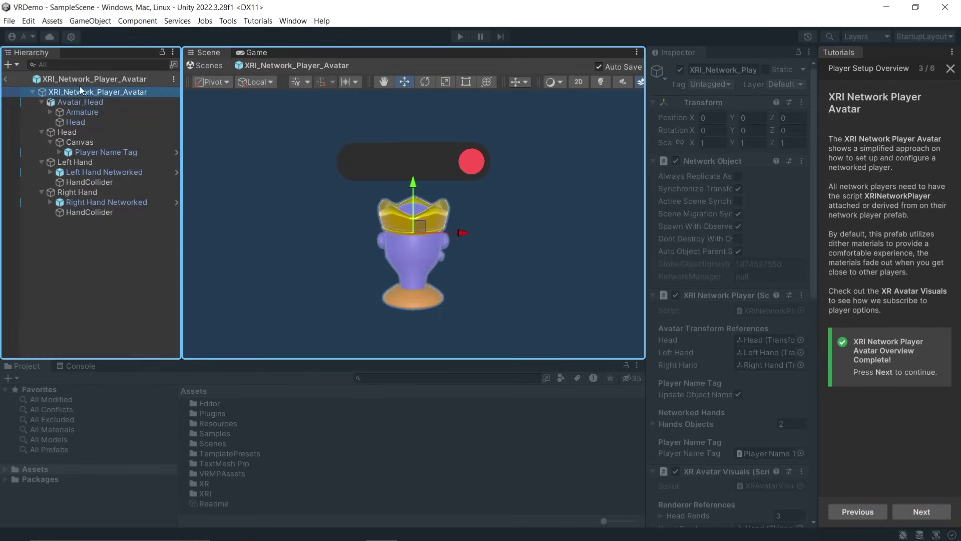
click(97, 101)
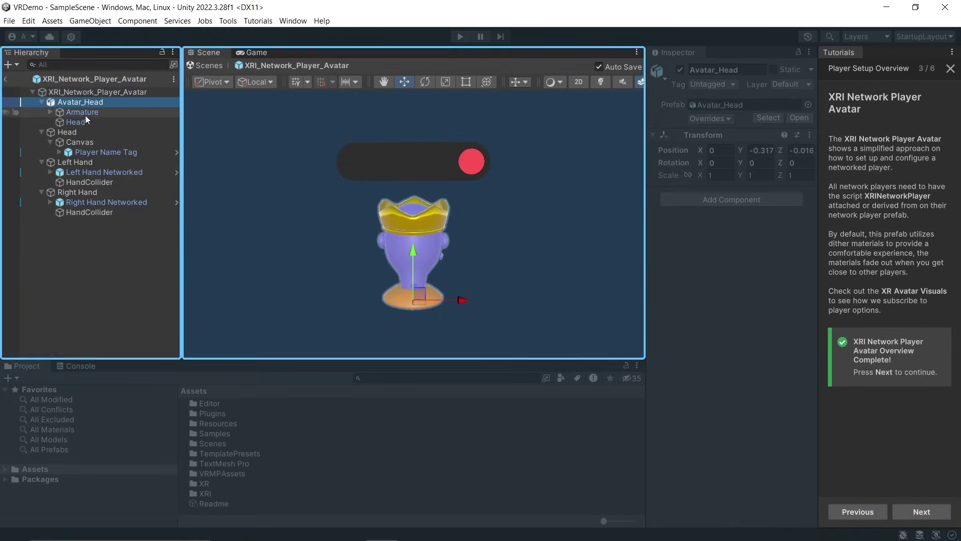
click(72, 131)
click(85, 163)
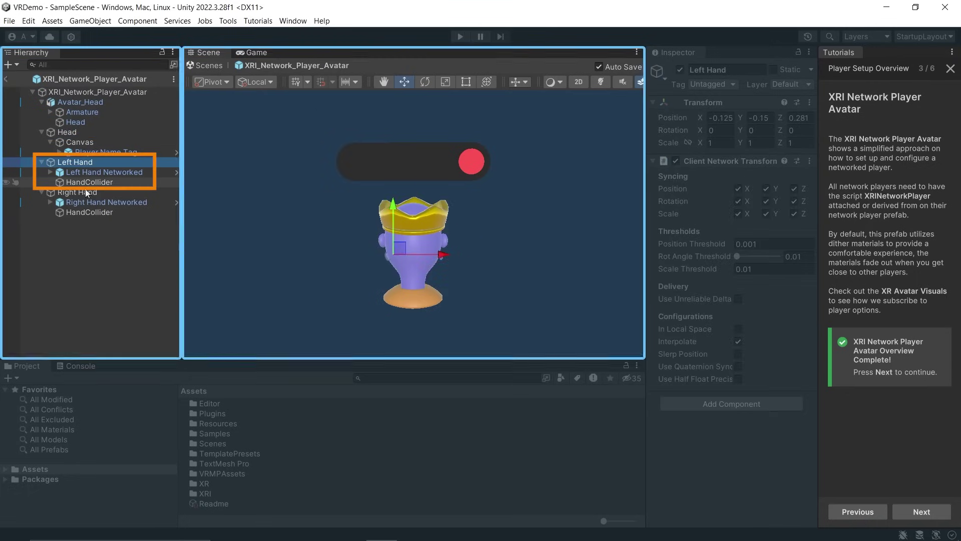
click(83, 192)
click(86, 93)
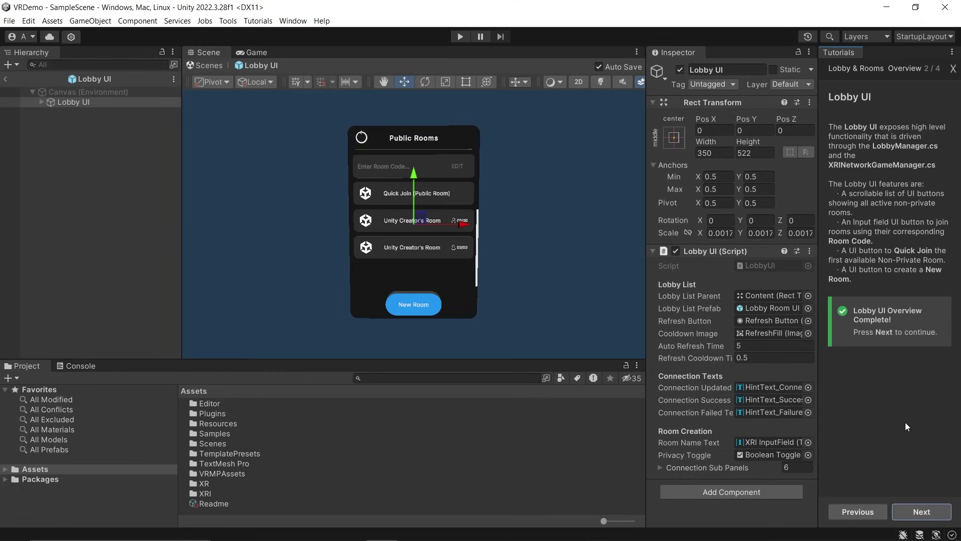
Advance the Lobby & Rooms tutorial to the Room Info UI step
click(920, 511)
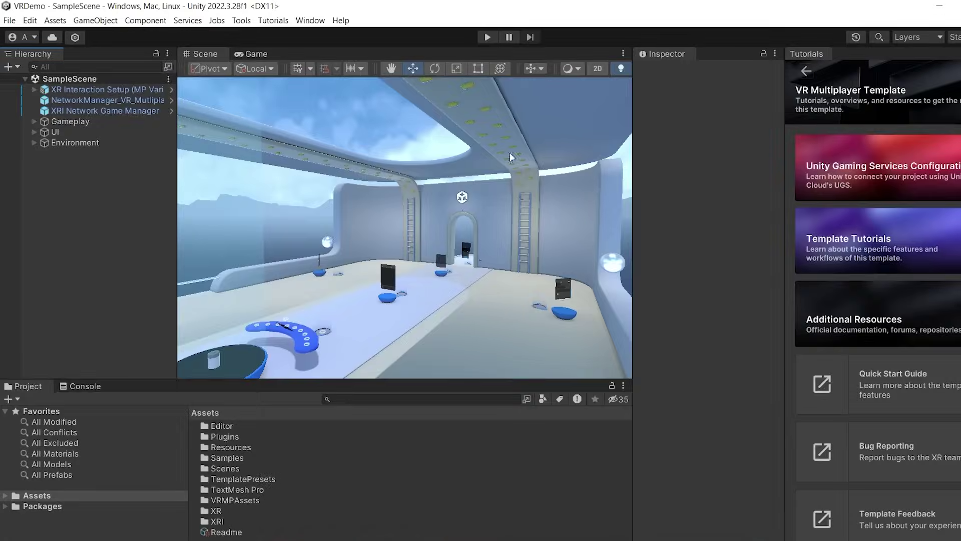
In Build Settings, select Android and switch the project to that platform
click(10, 20)
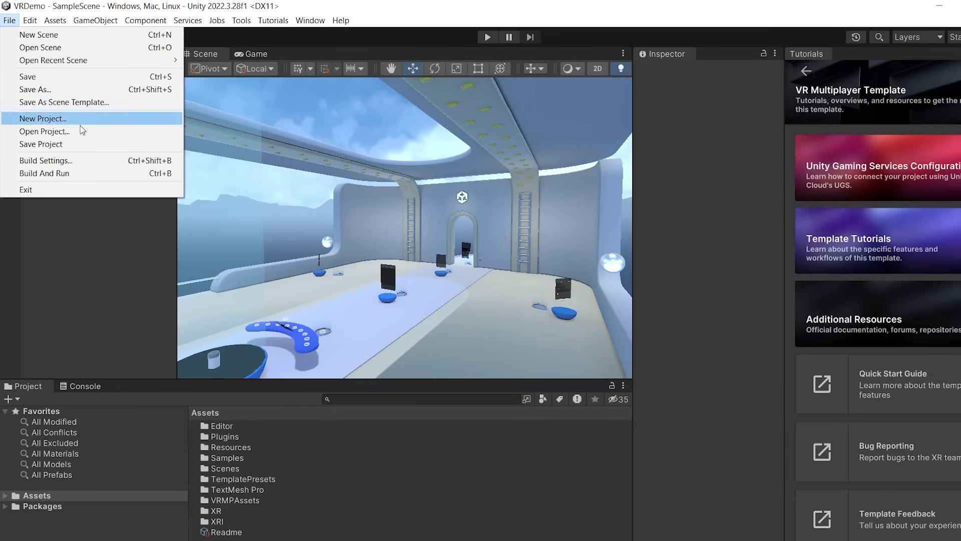
click(72, 163)
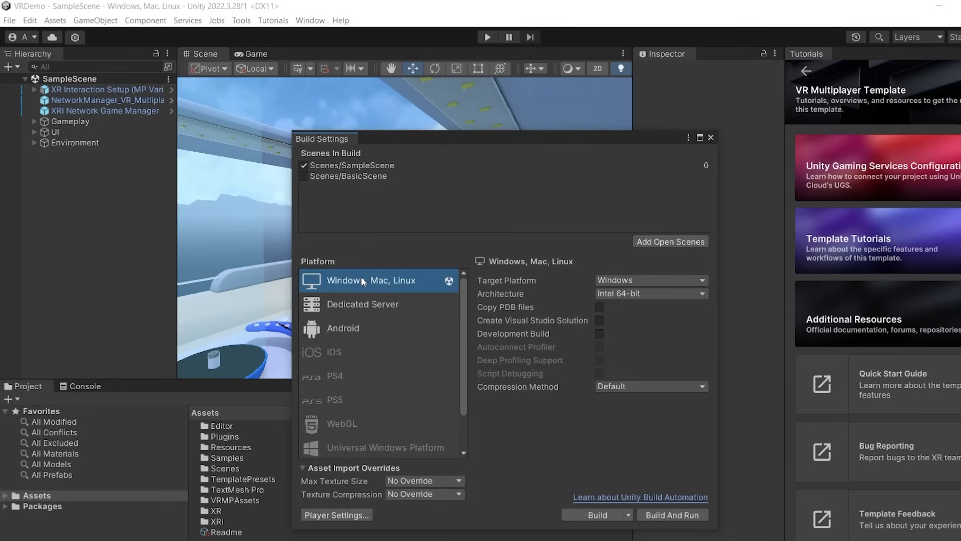
click(353, 334)
click(619, 516)
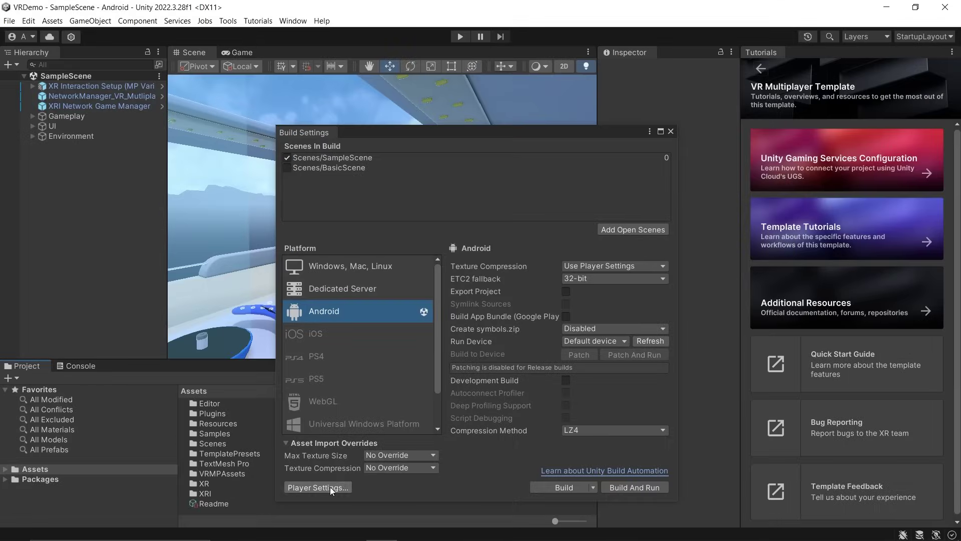
Add the Hand Interaction Profile to OpenXR, confirm 0 validation issues, and close Project Settings
click(330, 488)
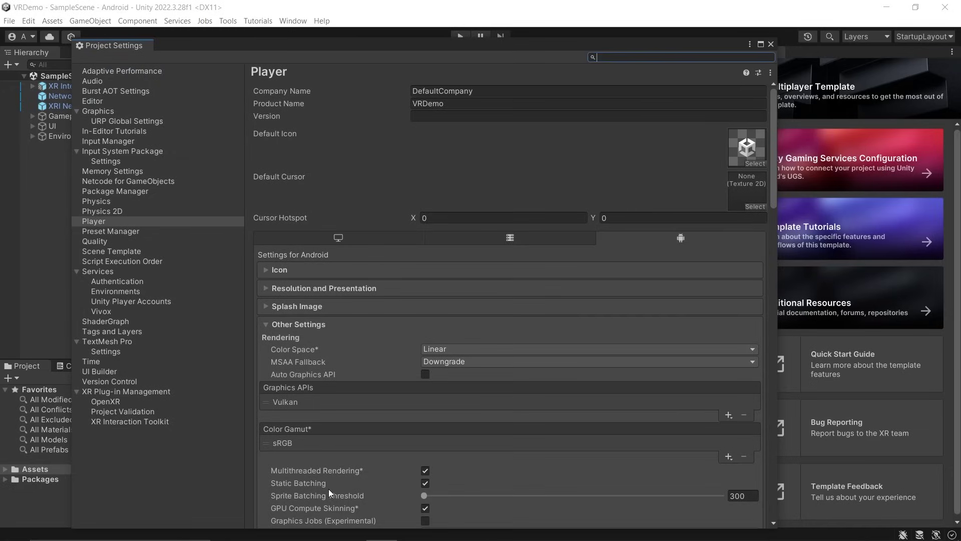
click(134, 392)
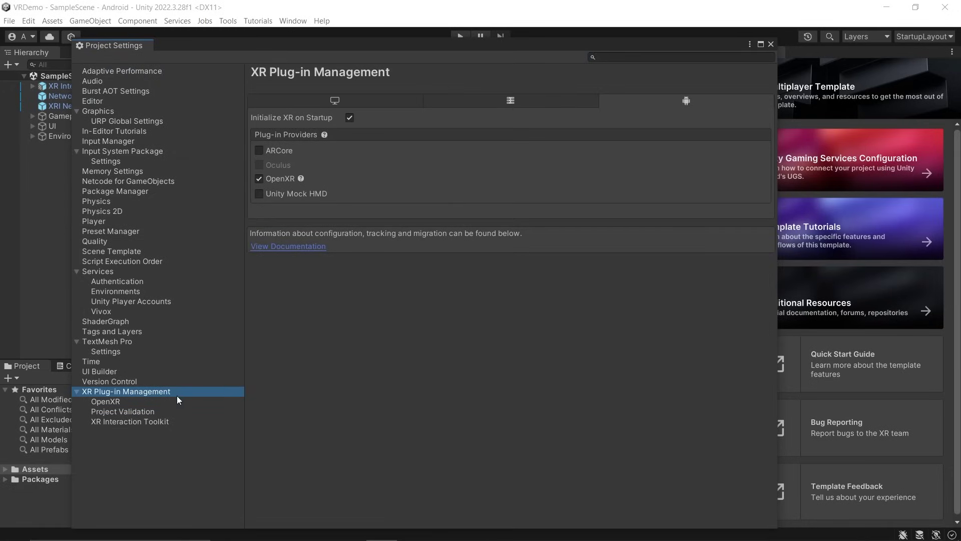
click(98, 401)
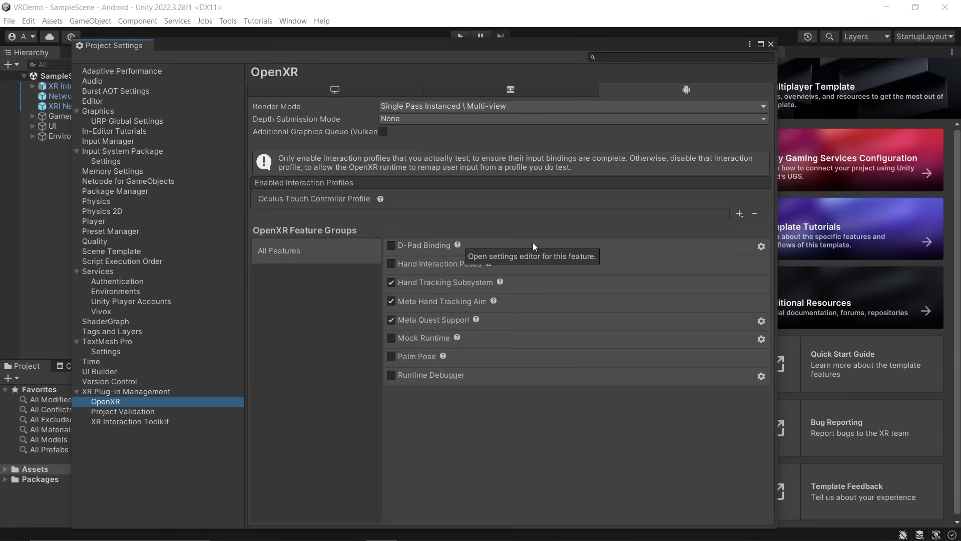
click(740, 215)
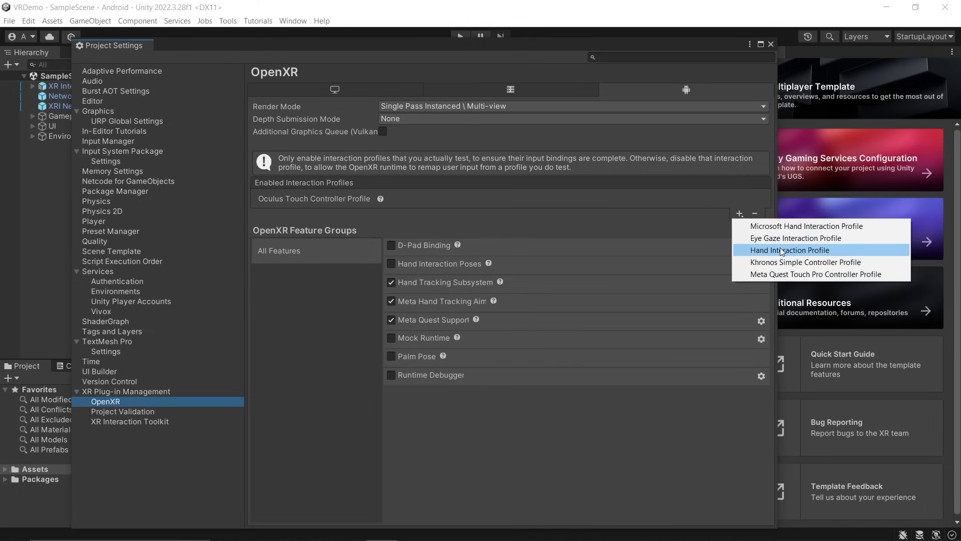
click(744, 249)
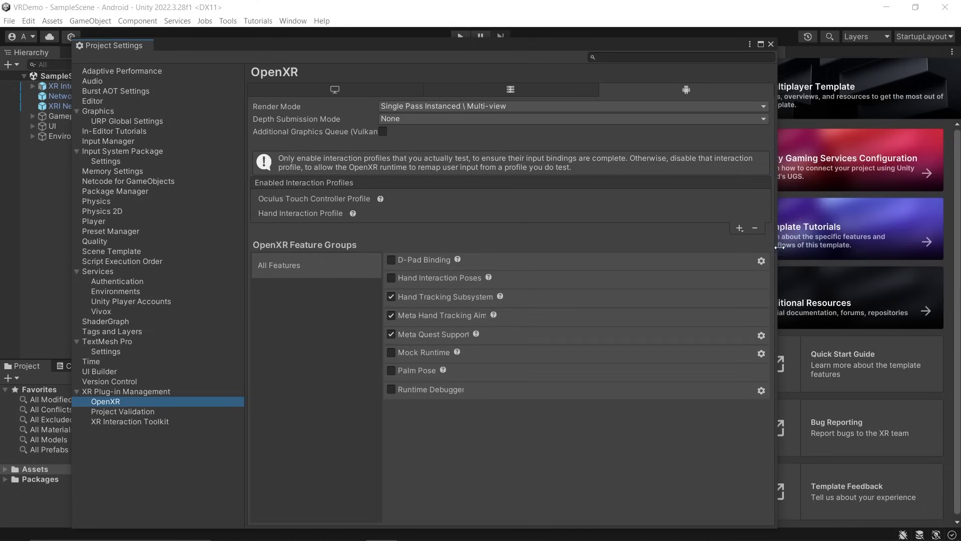
click(124, 414)
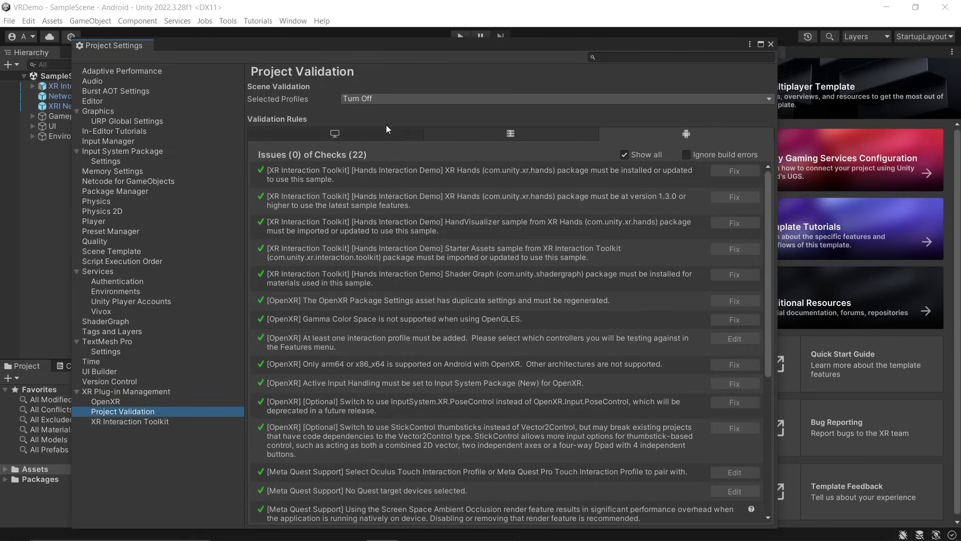
click(772, 44)
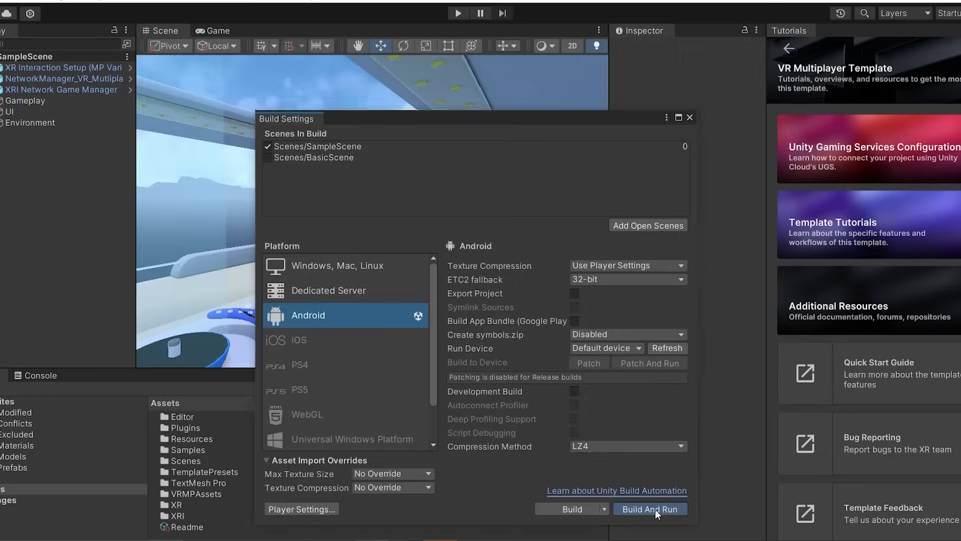
Build and run the app, saving VRDemo.apk into a new Builds folder
click(640, 488)
right_click(203, 271)
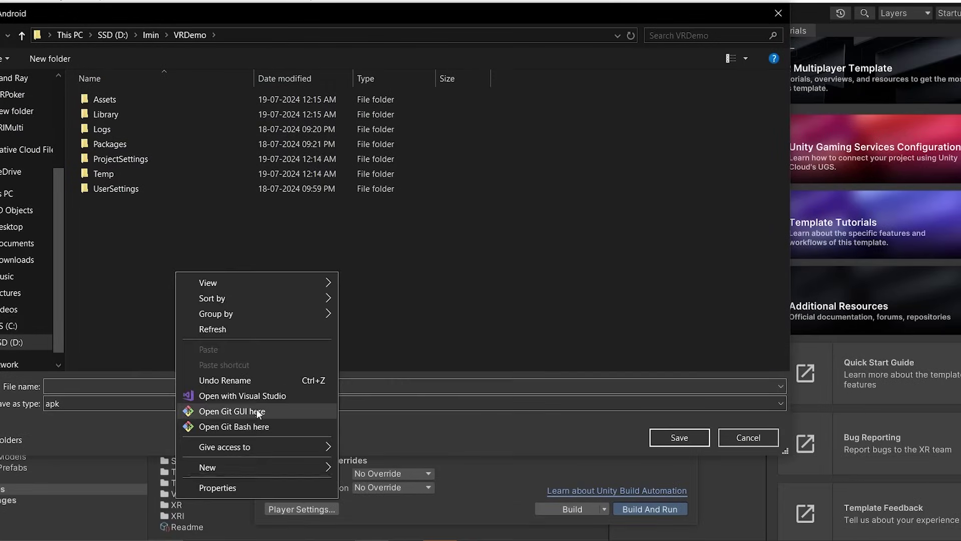
mouse_move(250, 468)
click(383, 293)
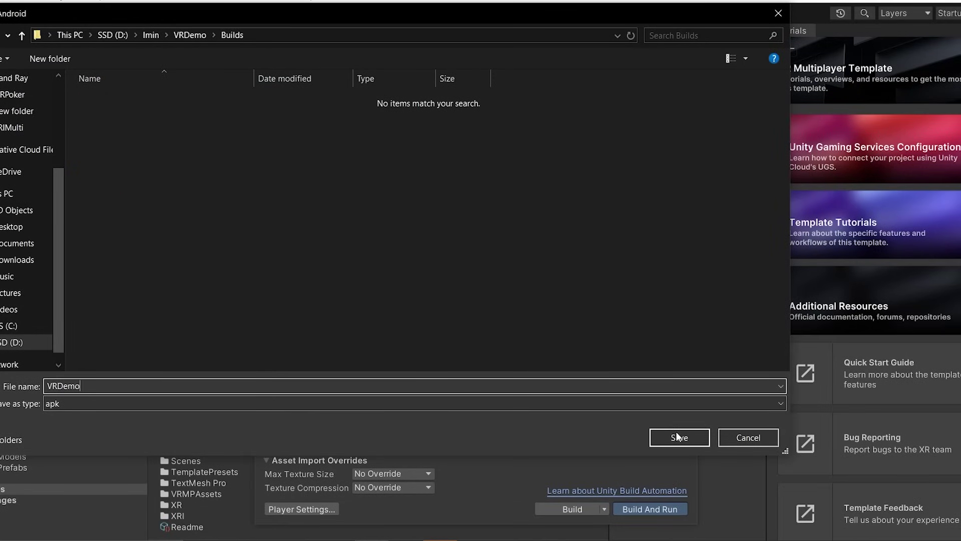
click(676, 432)
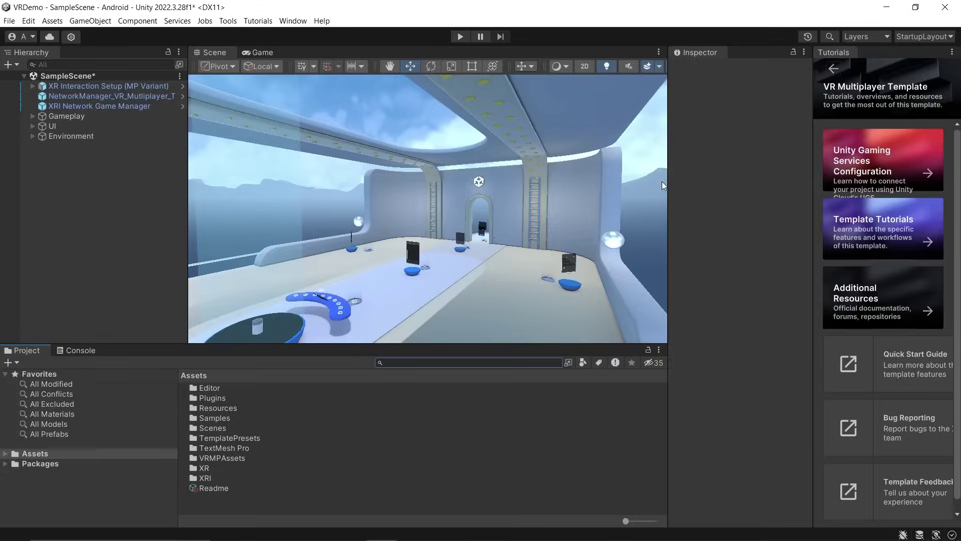
Find the XR Device Simulator prefab with 'xr dev', add it to the Hierarchy, and enter play mode
click(405, 362)
text(xr dev)
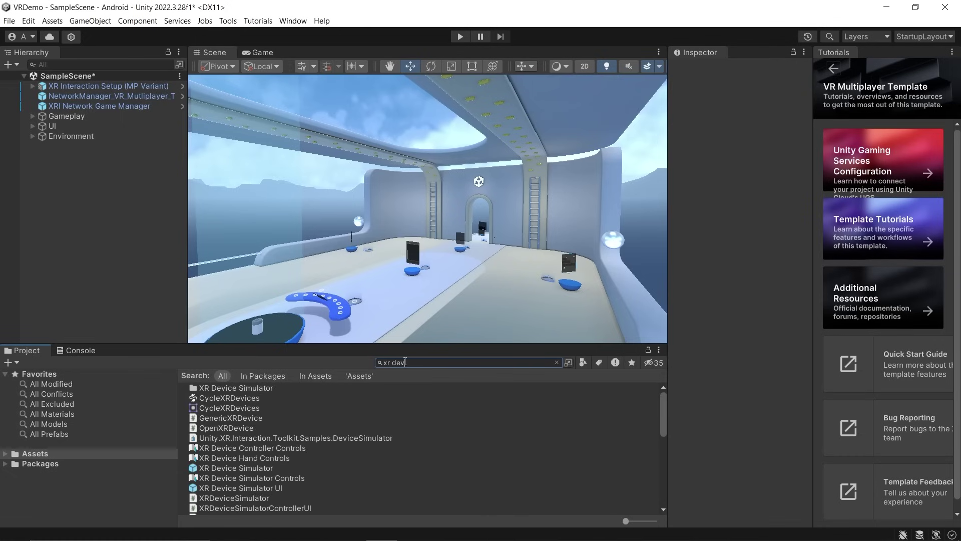
drag(236, 468, 99, 214)
click(460, 37)
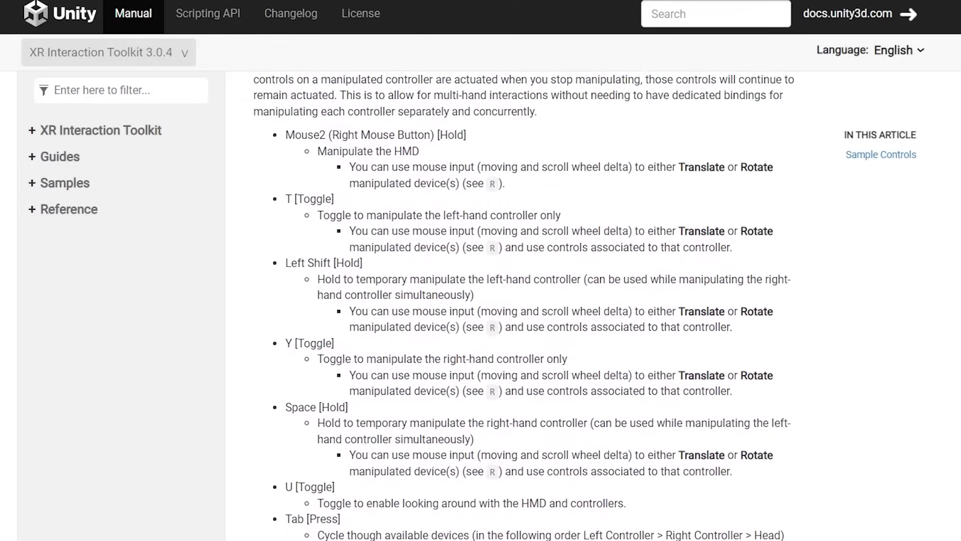
Read through the XR Device Simulator controls page, then maximize the Game view in Unity
scroll(524, 305, down, 3)
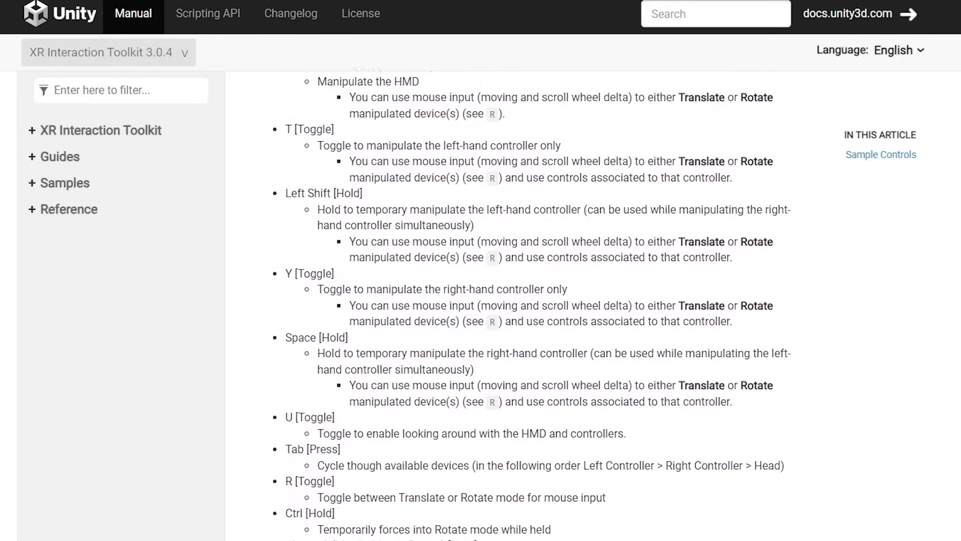
scroll(524, 306, down, 3)
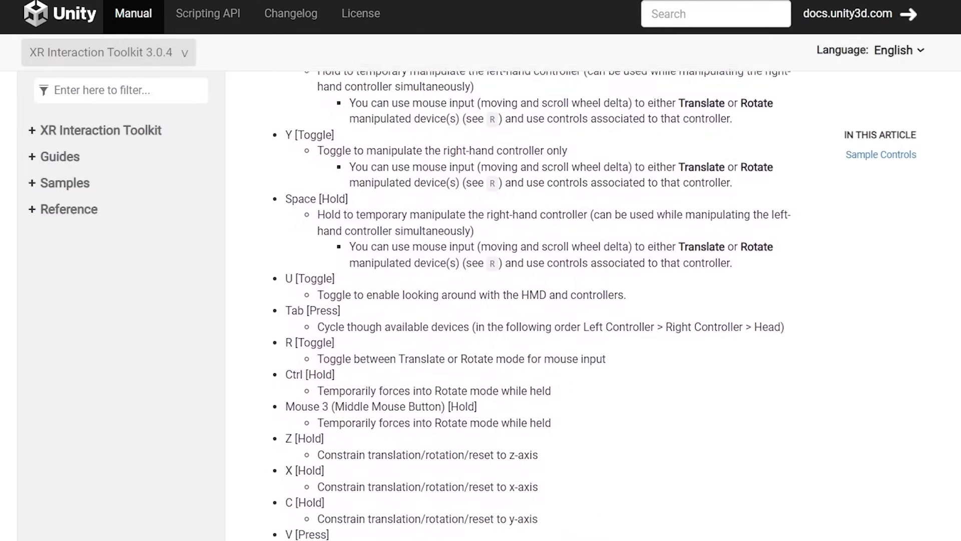
scroll(524, 306, down, 3)
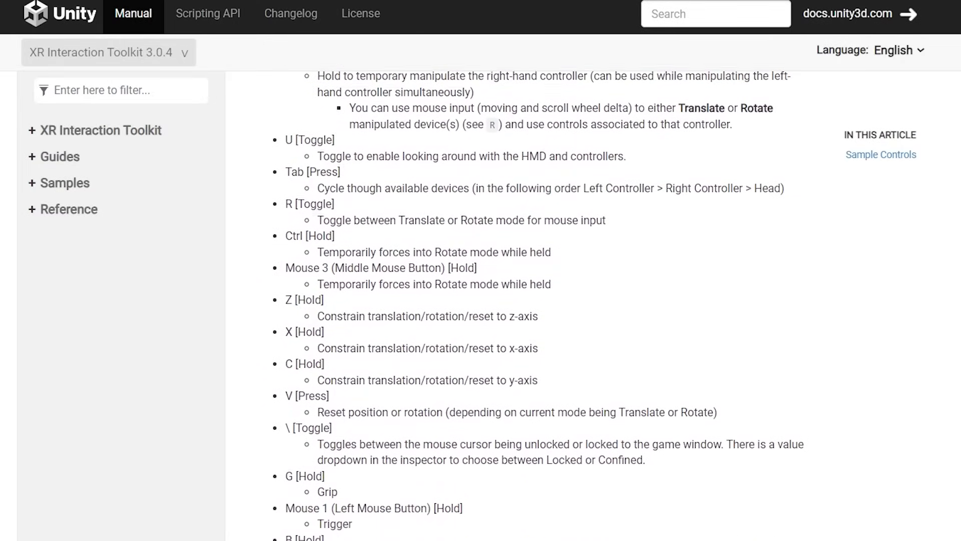
scroll(525, 306, down, 2)
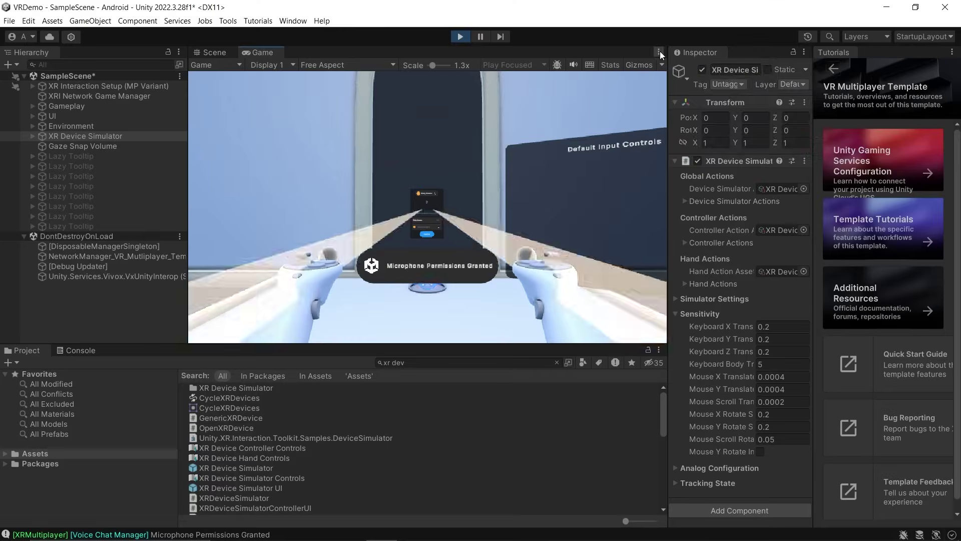
click(659, 52)
click(688, 92)
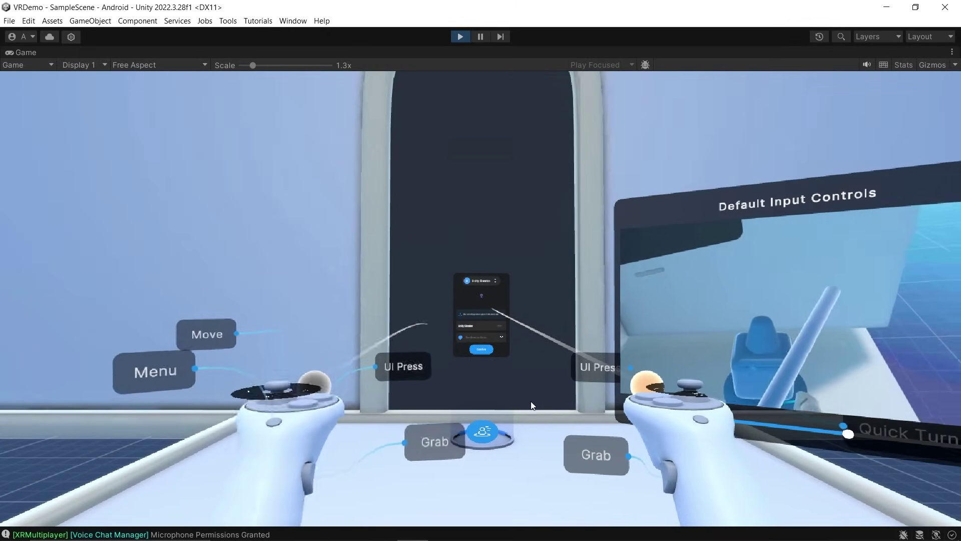
Walk to the name panel, rename the player to 'sim', randomize a purple avatar colour, and confirm
key(w)
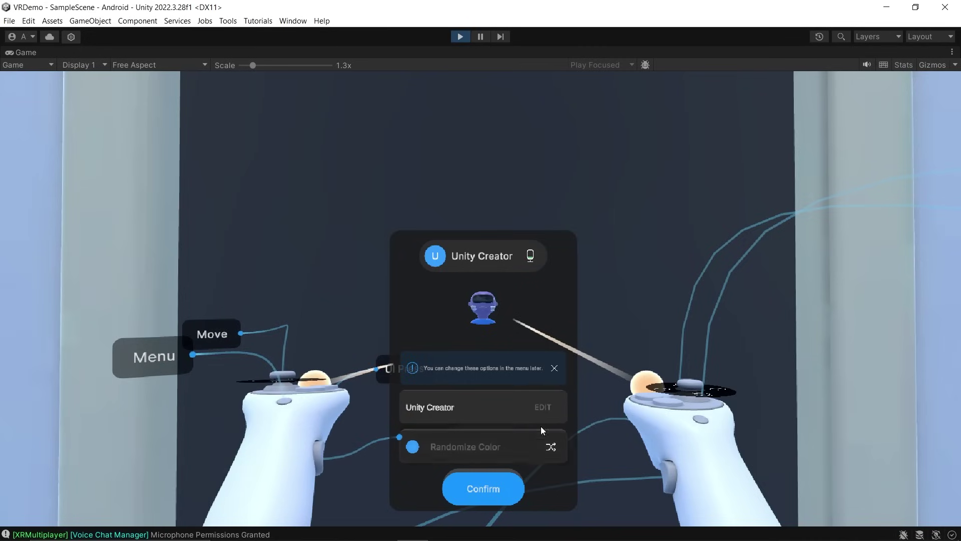
click(489, 405)
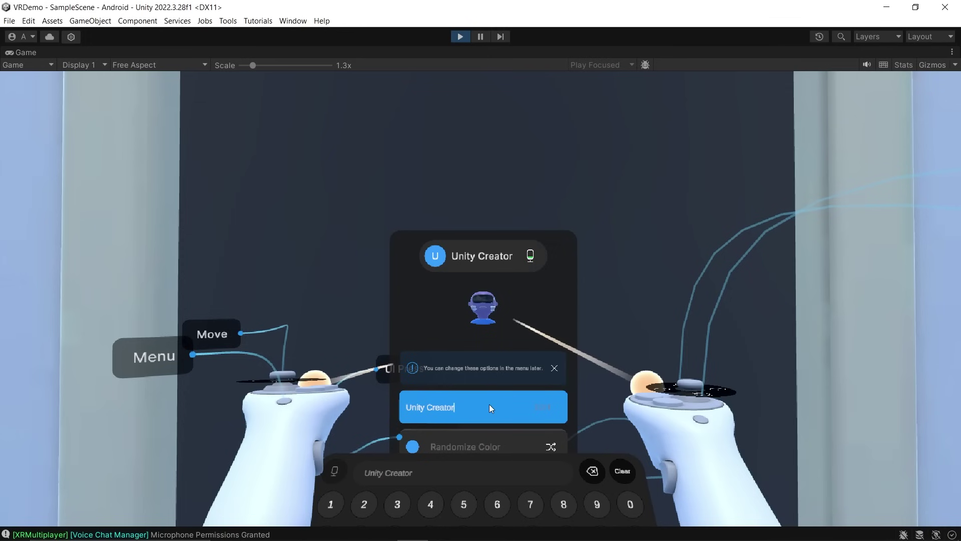
right_drag(489, 404, 491, 436)
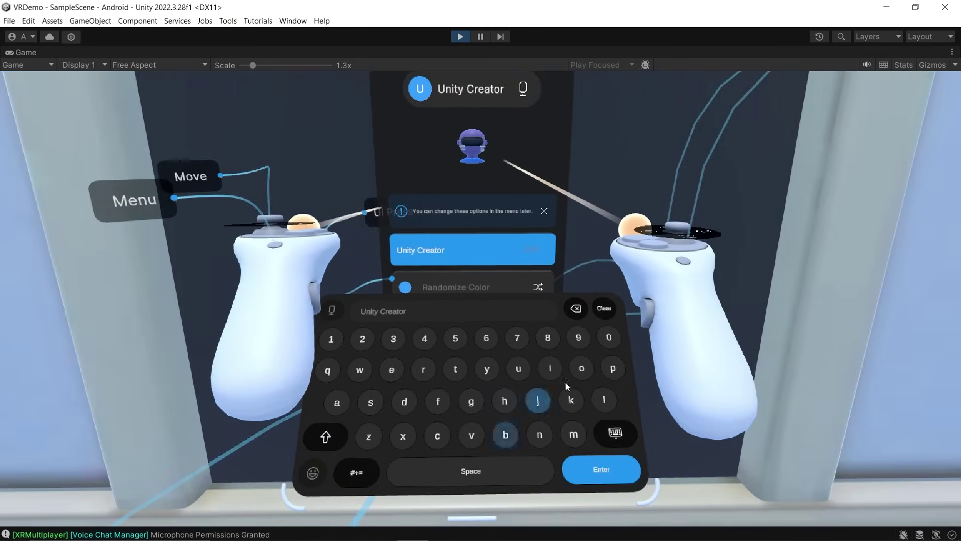
click(610, 310)
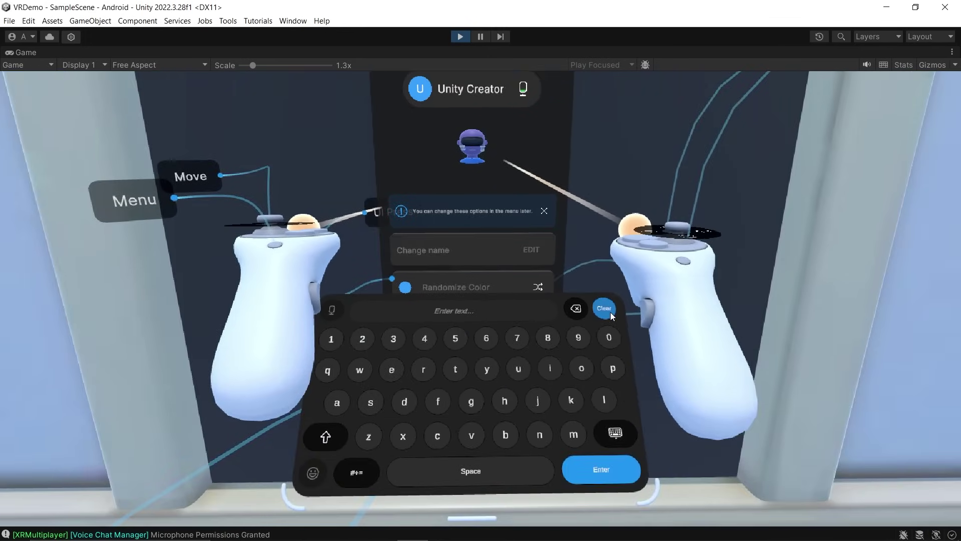
click(374, 401)
click(547, 370)
click(574, 434)
click(601, 469)
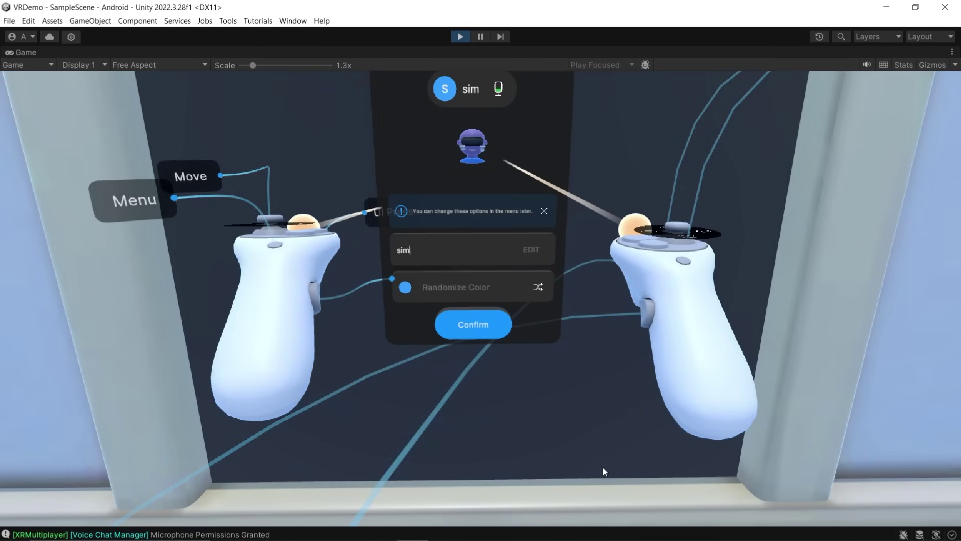
click(504, 287)
click(467, 326)
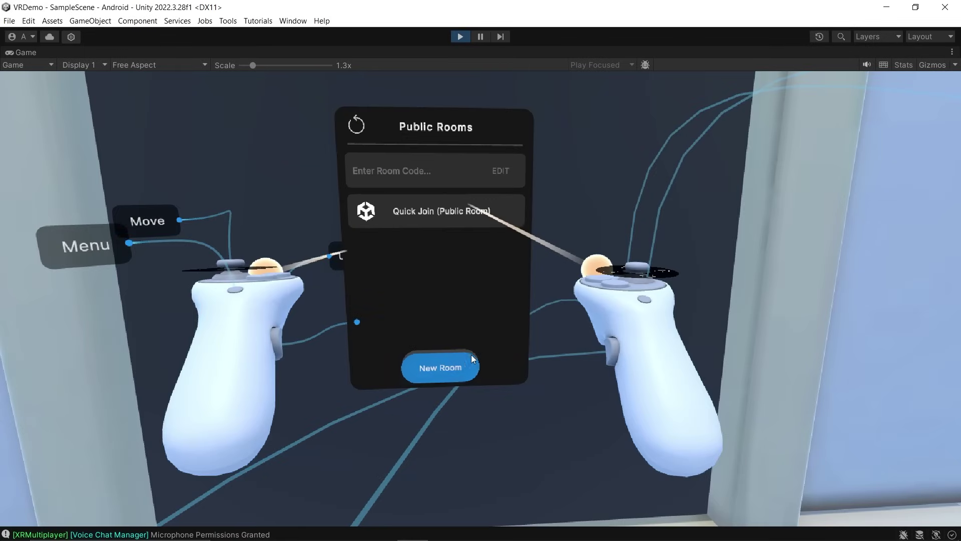
Create a new public room named 'test'
click(455, 367)
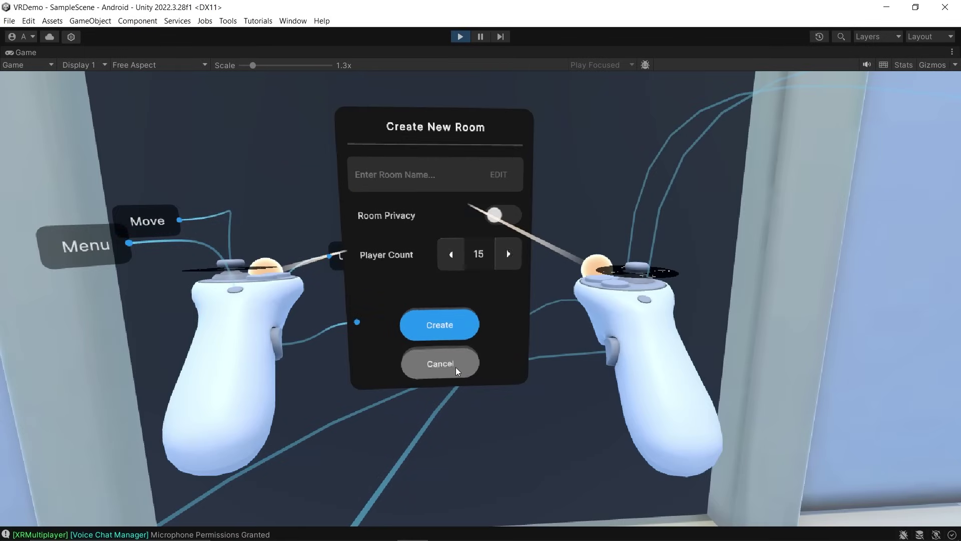
click(408, 175)
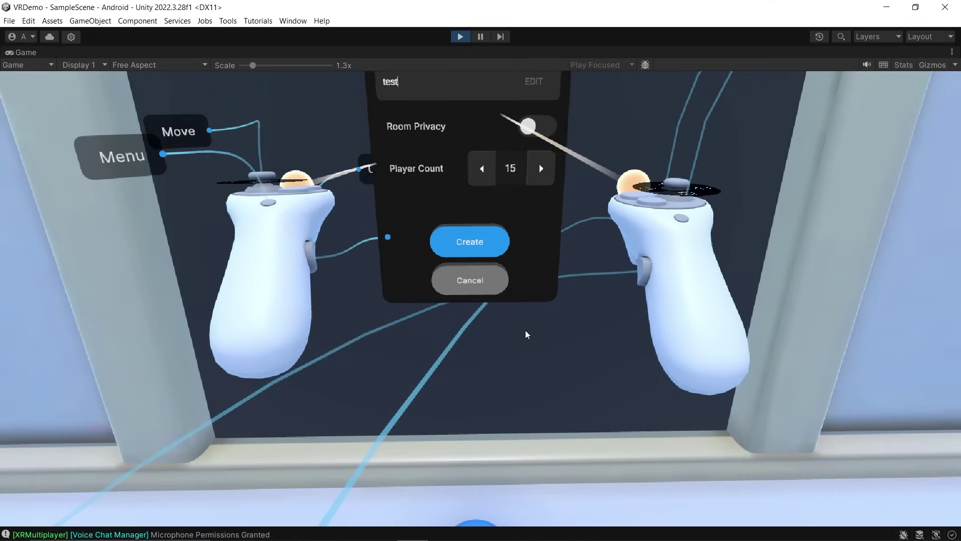
click(479, 244)
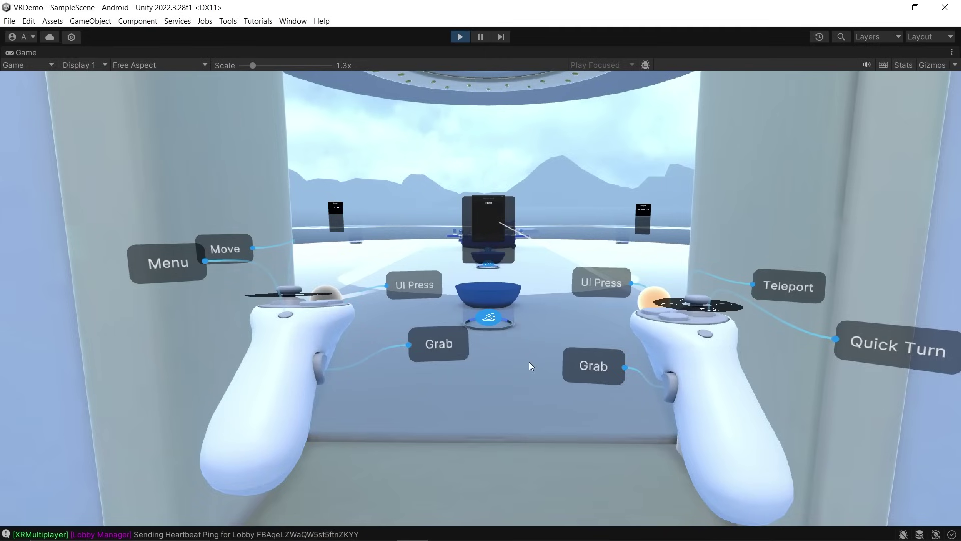
Move the simulated player toward the bowl and reposition the left controller
shift+right_drag(529, 361, 540, 323)
key(w)
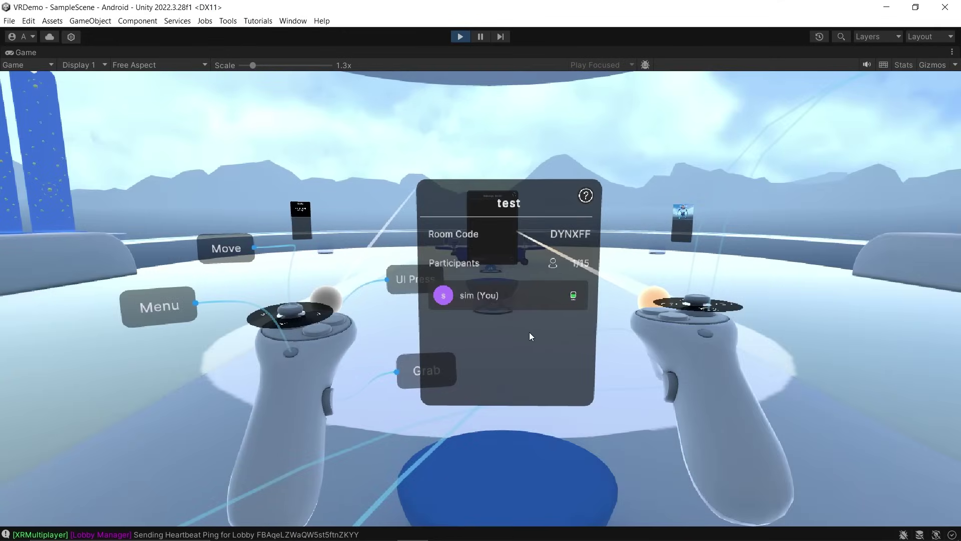
shift+right_drag(529, 332, 548, 329)
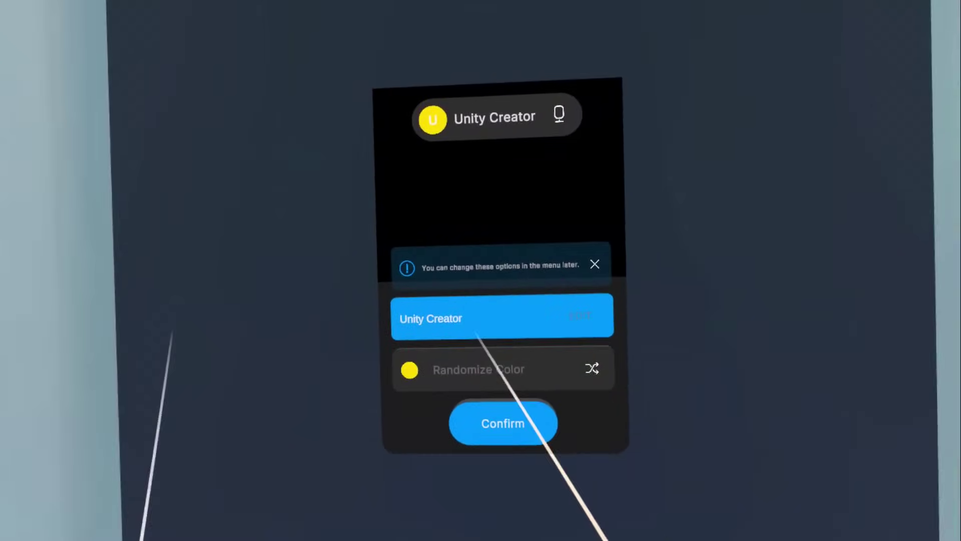
On the headset, set the player name with a randomized green avatar colour and confirm
click(476, 291)
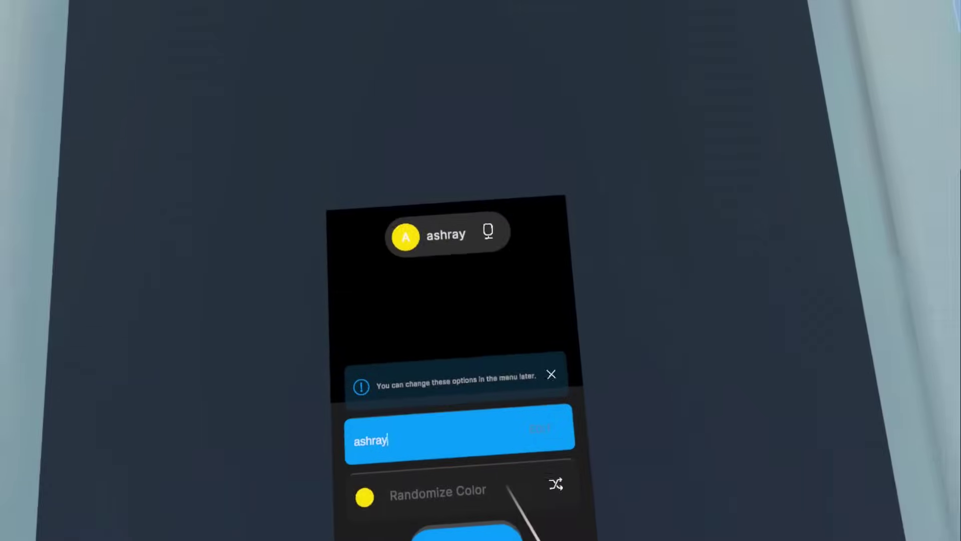
click(521, 493)
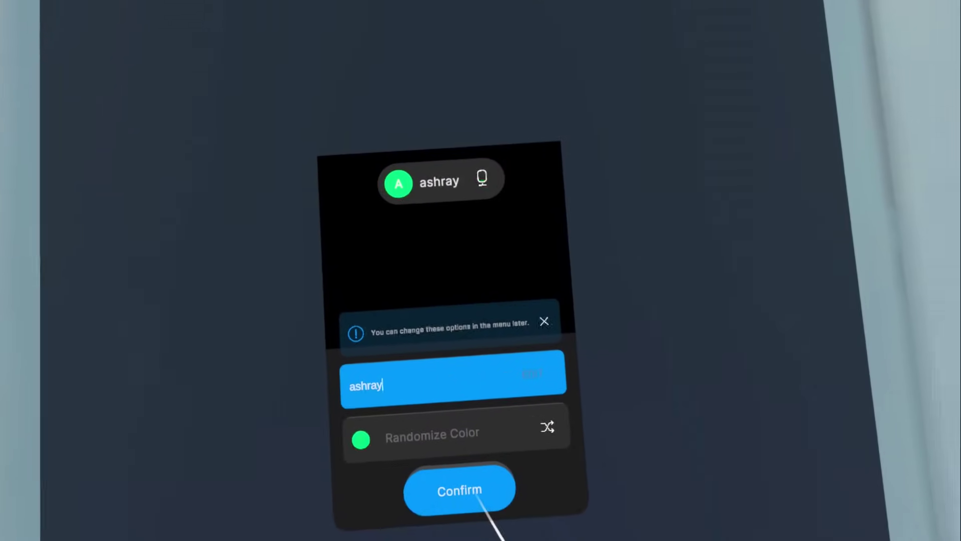
click(488, 507)
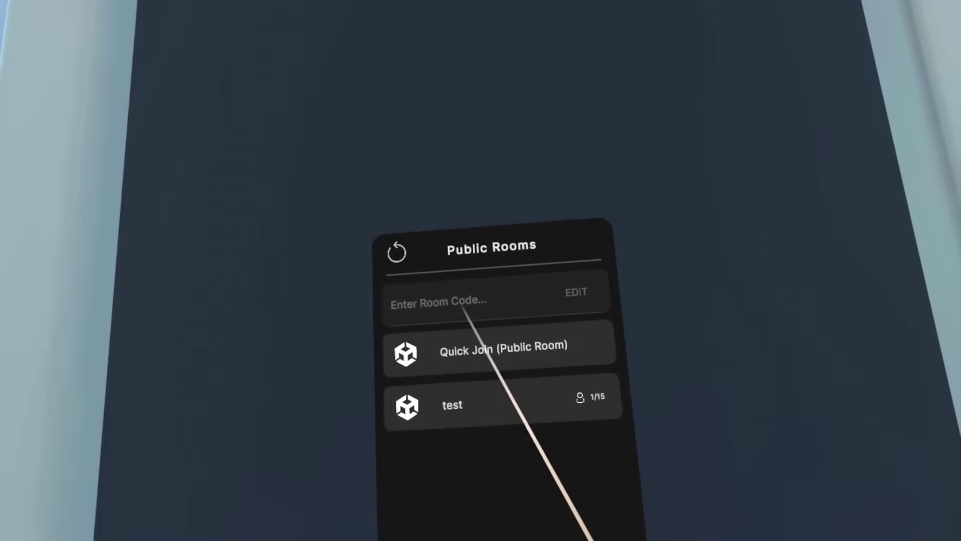
Join the 'test' room by entering its room code and dismiss the success message
click(465, 281)
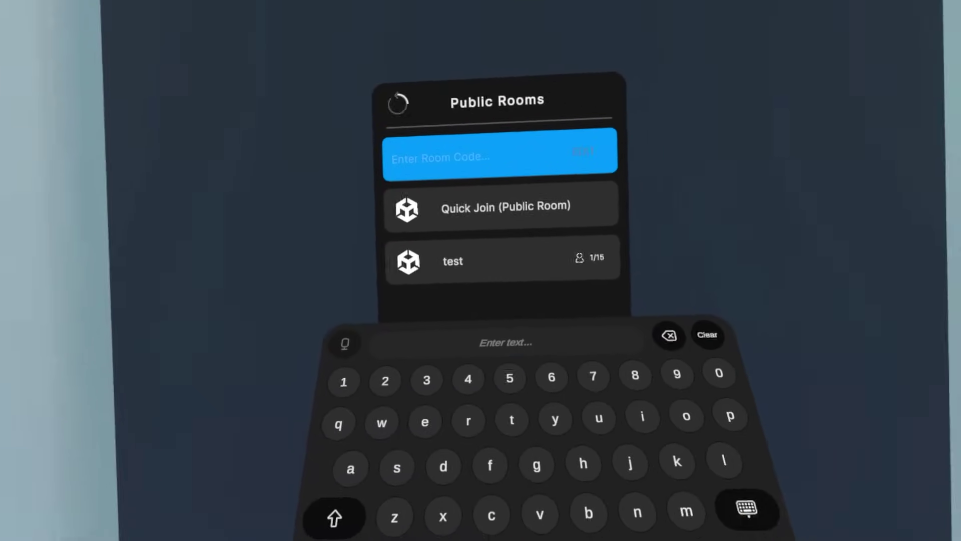
text(dynxff)
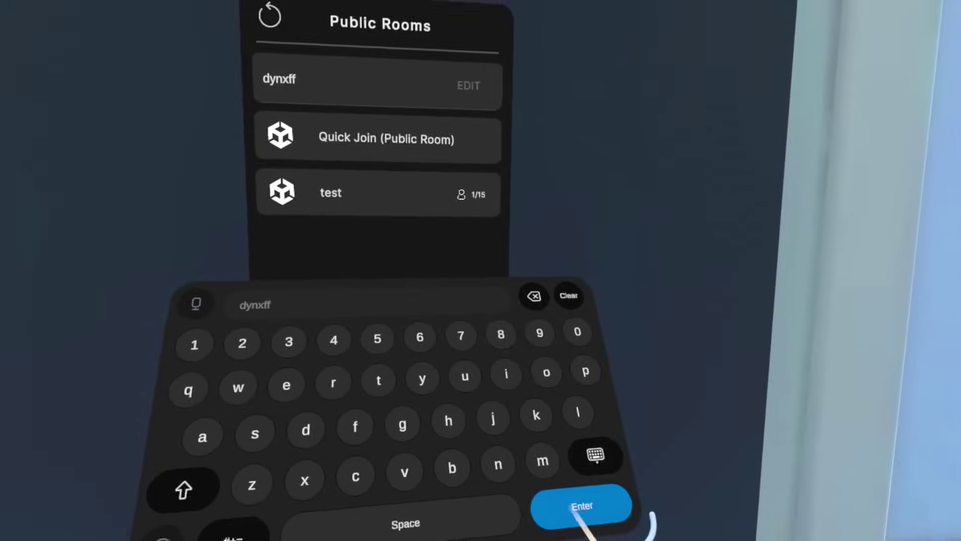
click(581, 506)
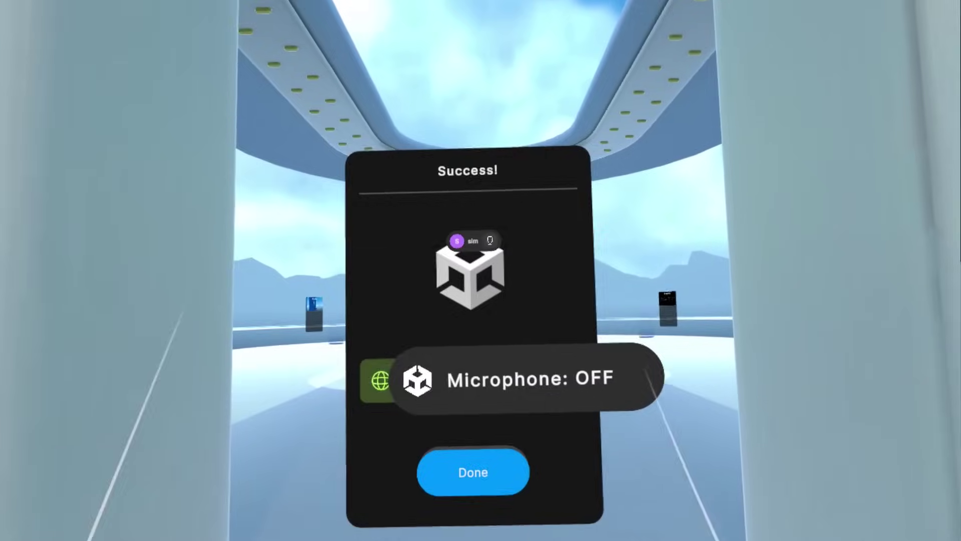
click(472, 471)
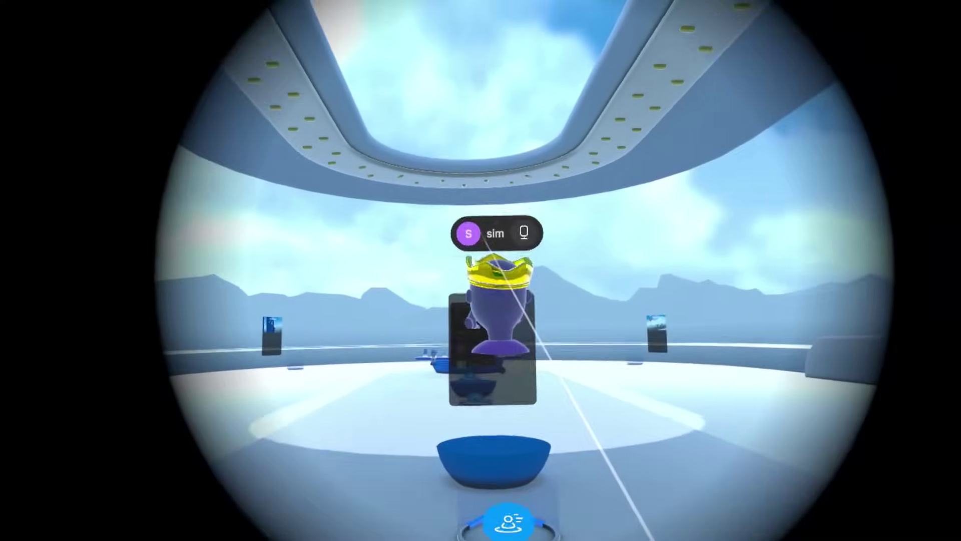